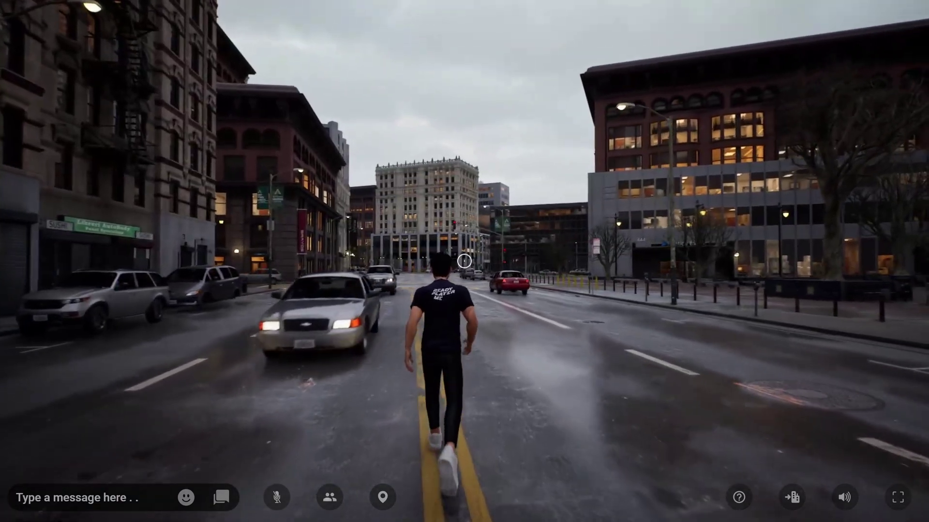
{"action": "key", "text": "w"}
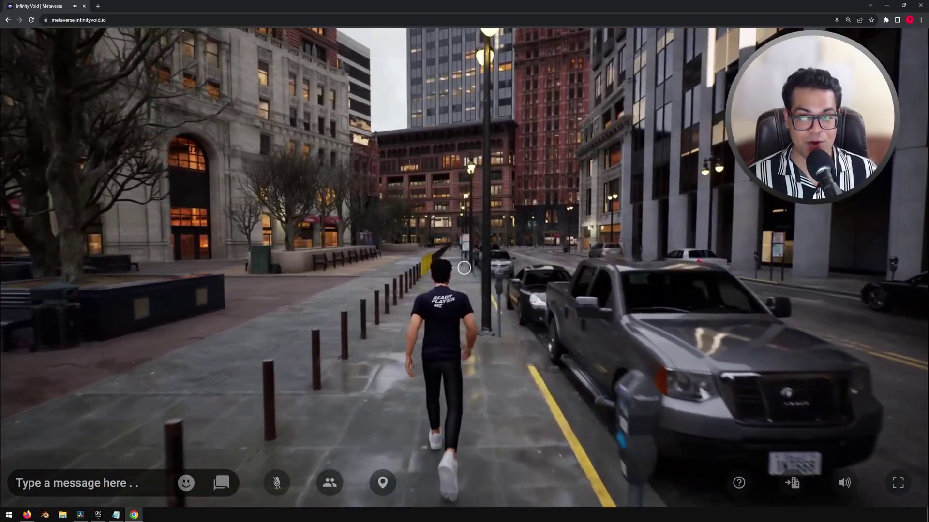
Move the avatar forward with W along the sidewalk, then run on toward the intersection
{"action": "key", "text": "w"}
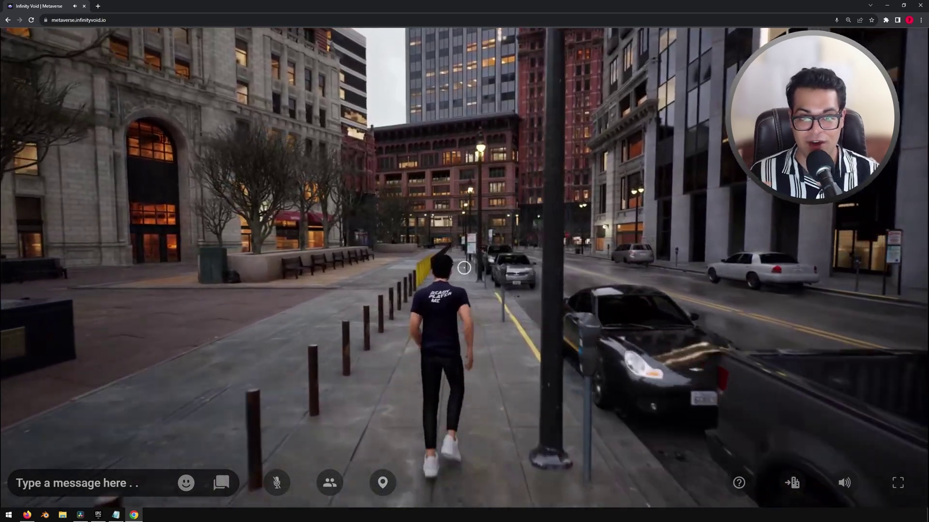
{"action": "key", "text": "w"}
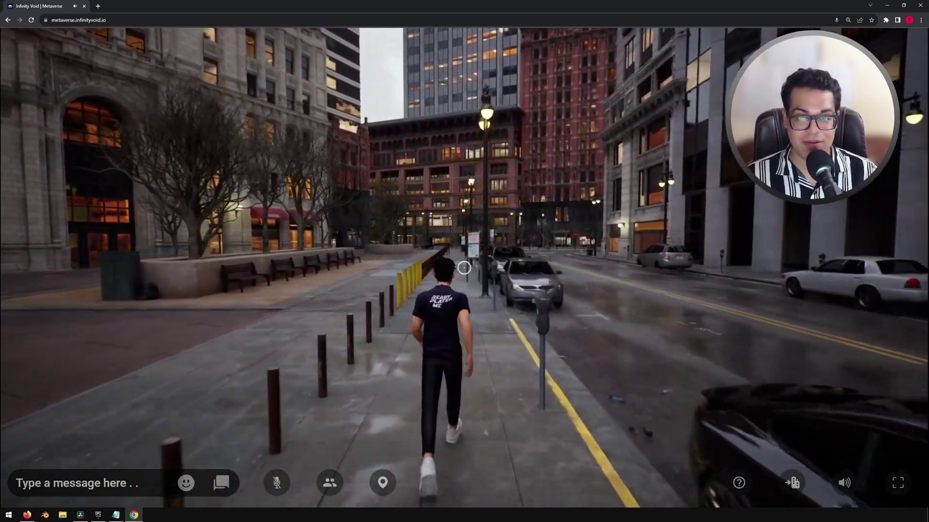
{"action": "key", "text": "w"}
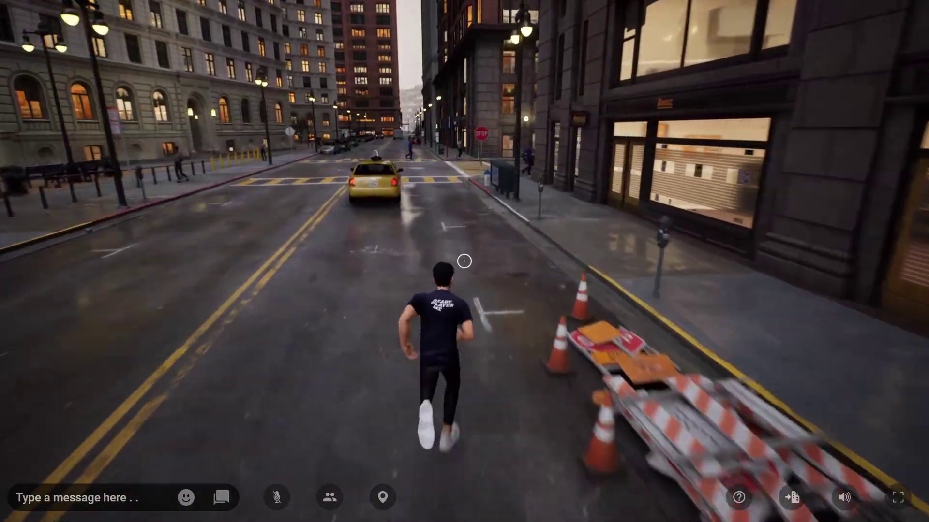
{"action": "key", "text": "w"}
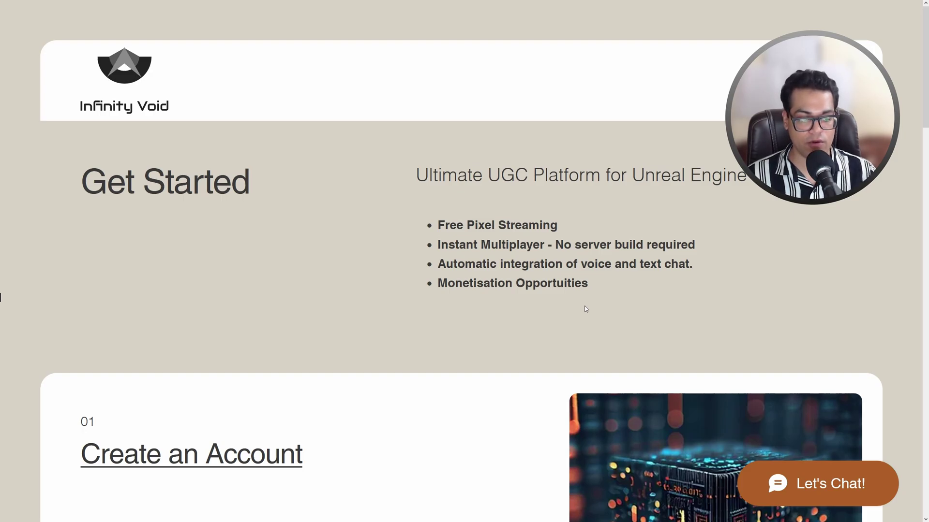
Scroll the Get Started page and follow the Create an Account link to the dashboard
{"action": "scroll", "coordinate": [585, 309], "scroll_direction": "down", "scroll_amount": 5}
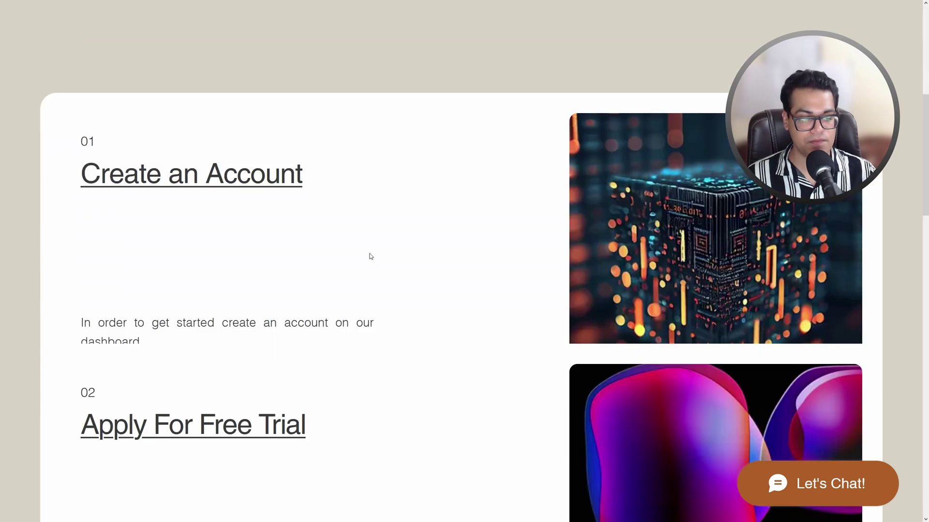
{"action": "left_click", "coordinate": [283, 187]}
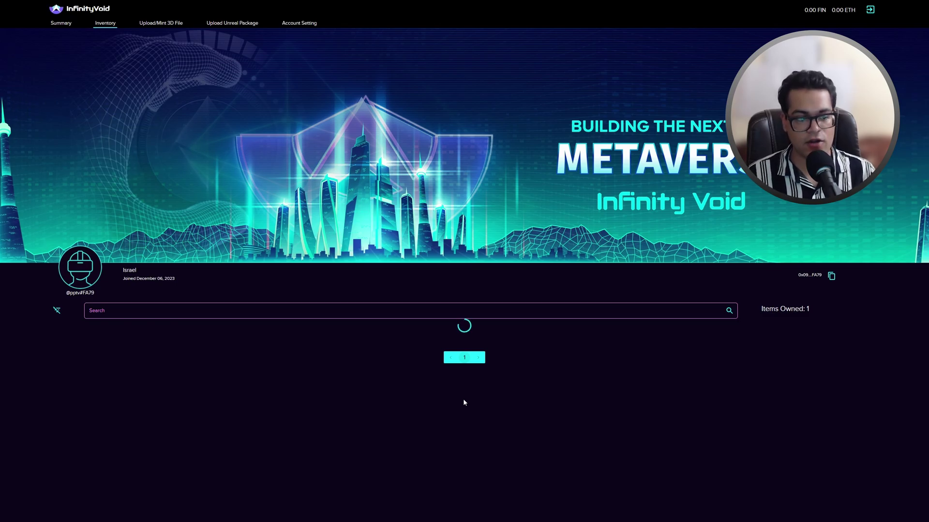
Scroll down the dashboard Inventory page showing the one owned item
{"action": "scroll", "coordinate": [180, 332], "scroll_direction": "down", "scroll_amount": 1}
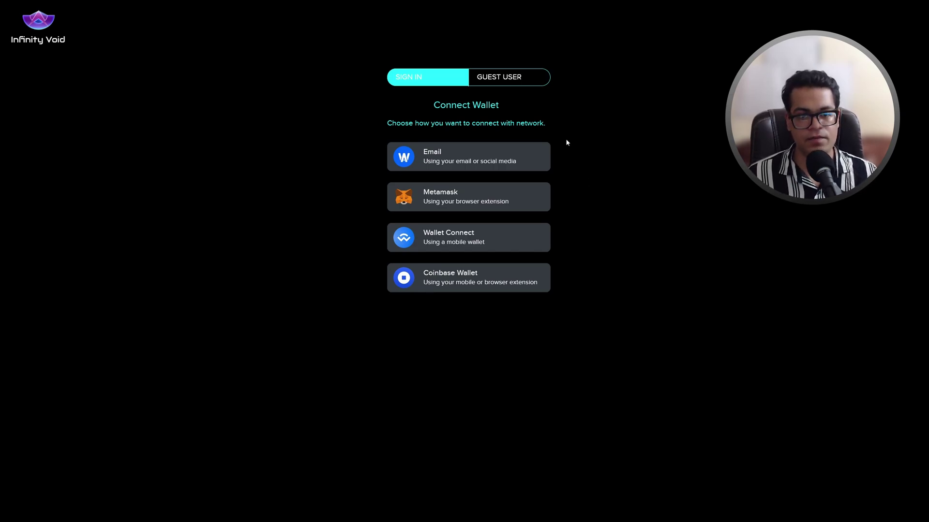
Join as a guest user by entering name and email details and submitting them
{"action": "left_click", "coordinate": [528, 80]}
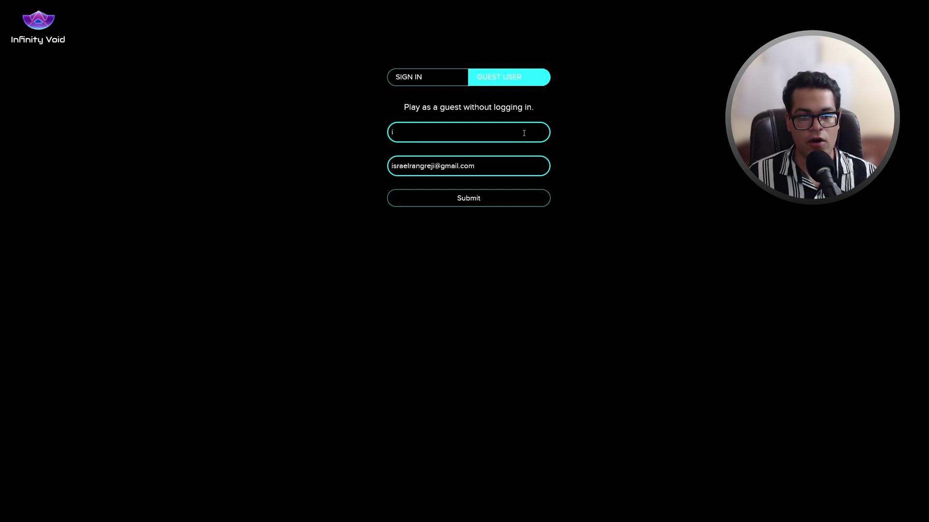
{"action": "type", "text": "israel"}
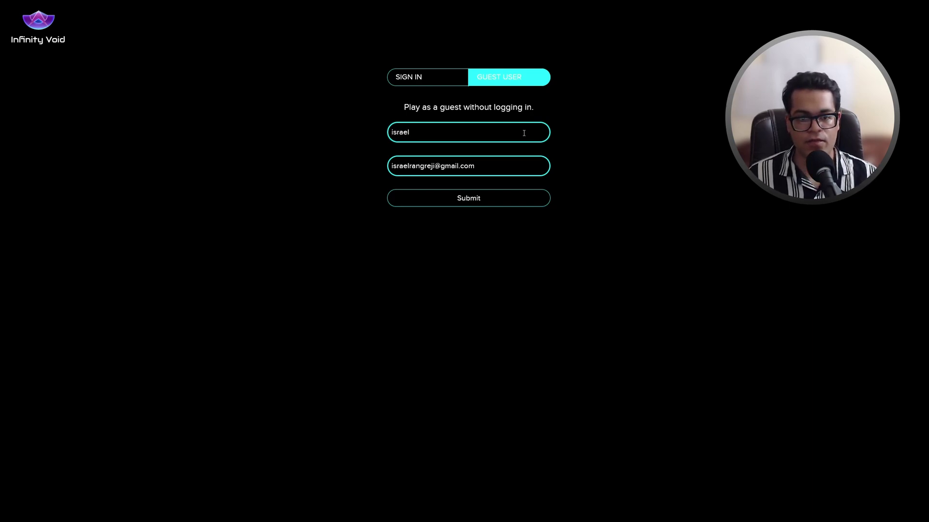
{"action": "left_click", "coordinate": [501, 204]}
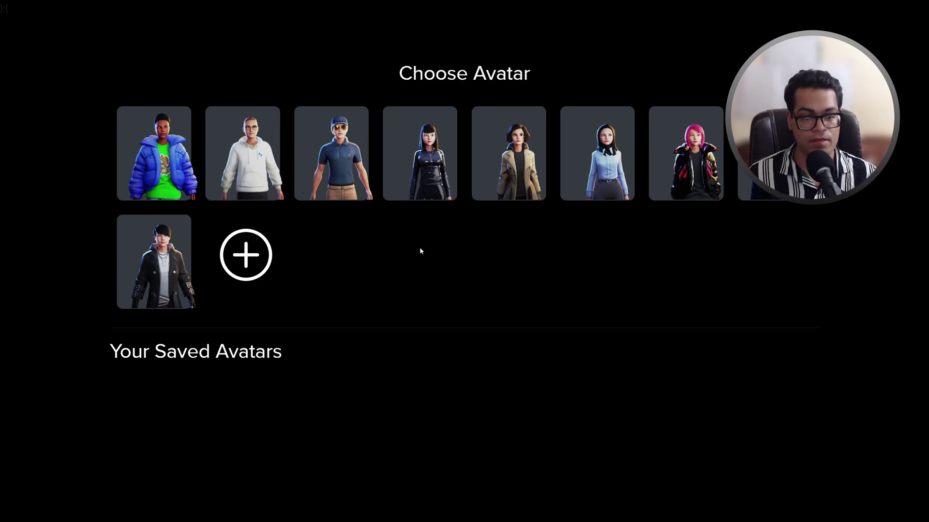
Start a new avatar from the + tile and randomise it until it has red curly hair and glasses
{"action": "left_click", "coordinate": [247, 256]}
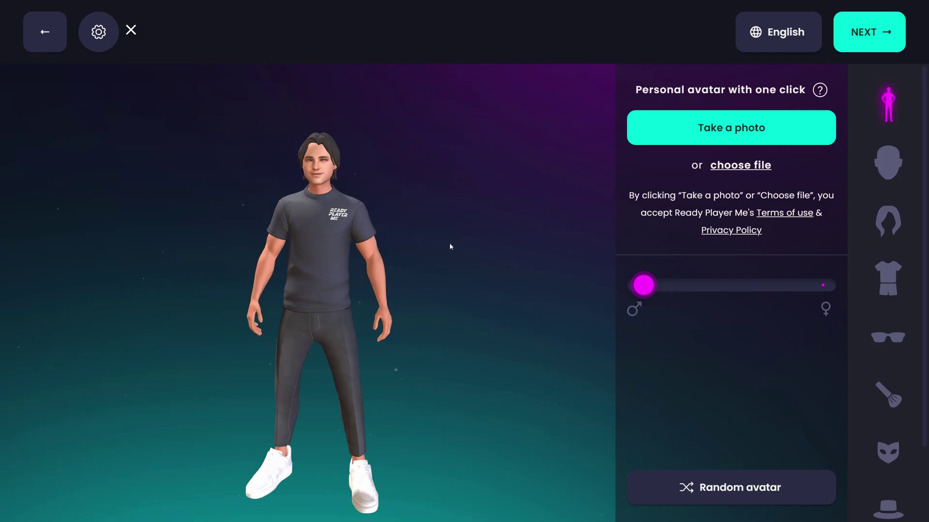
{"action": "mouse_move", "coordinate": [420, 306]}
{"action": "left_mouse_down"}
{"action": "mouse_move", "coordinate": [292, 340]}
{"action": "mouse_move", "coordinate": [206, 345]}
{"action": "mouse_move", "coordinate": [471, 308]}
{"action": "left_mouse_up"}
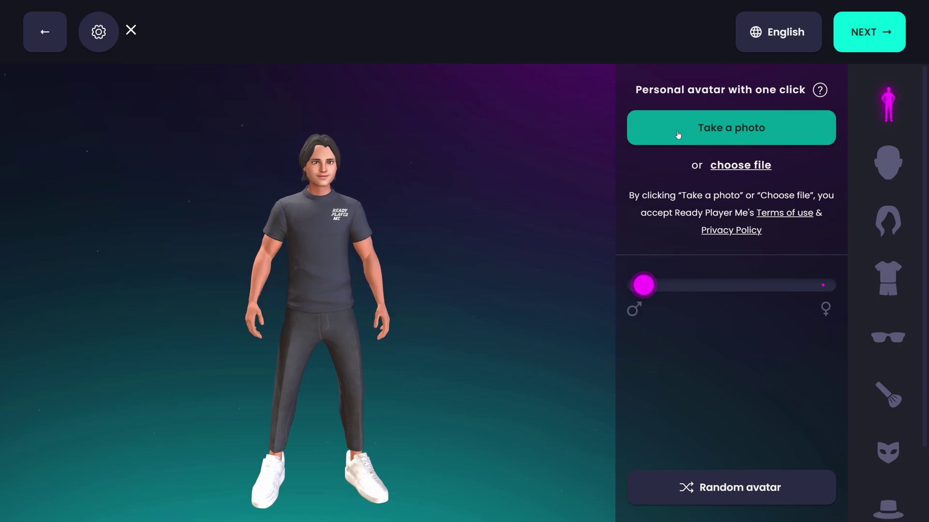
{"action": "left_click", "coordinate": [711, 489]}
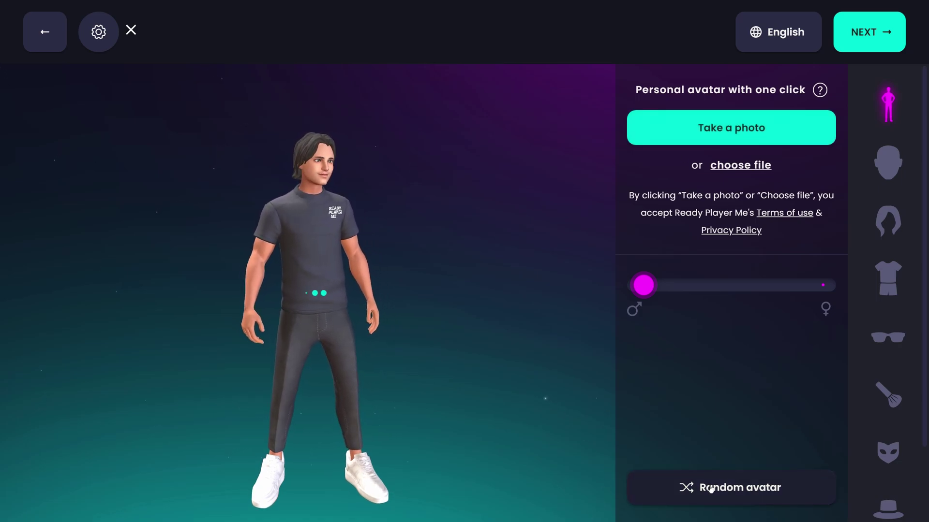
{"action": "left_click", "coordinate": [711, 488]}
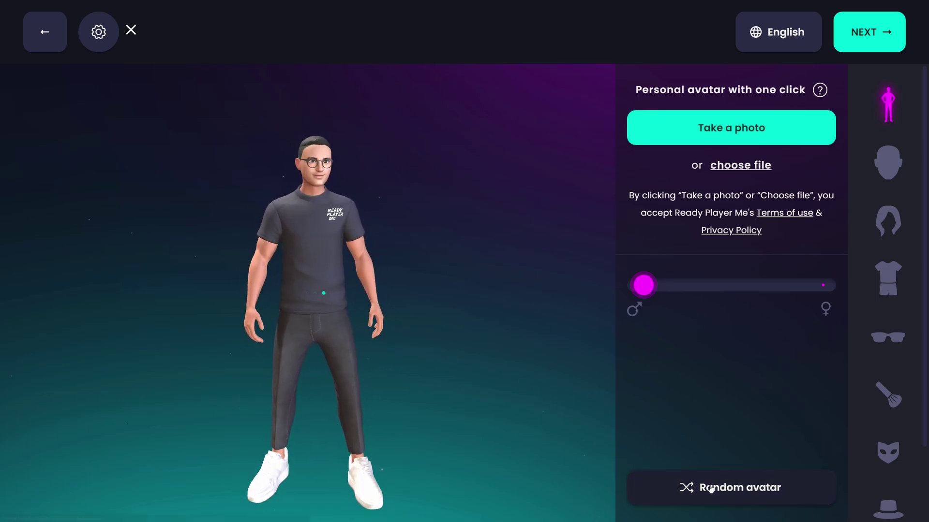
{"action": "left_click", "coordinate": [711, 488]}
{"action": "left_click", "coordinate": [710, 488]}
{"action": "left_click", "coordinate": [711, 489]}
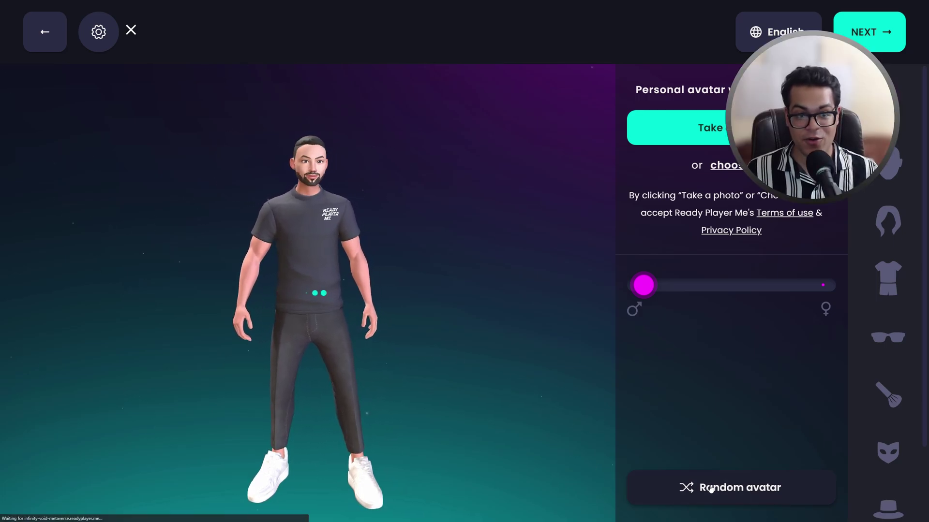
{"action": "left_click", "coordinate": [710, 488]}
{"action": "left_click", "coordinate": [711, 488]}
{"action": "left_click", "coordinate": [711, 489]}
{"action": "left_click", "coordinate": [711, 489]}
{"action": "mouse_move", "coordinate": [360, 363]}
{"action": "left_mouse_down"}
{"action": "mouse_move", "coordinate": [238, 373]}
{"action": "mouse_move", "coordinate": [447, 368]}
{"action": "mouse_move", "coordinate": [348, 396]}
{"action": "left_mouse_up"}
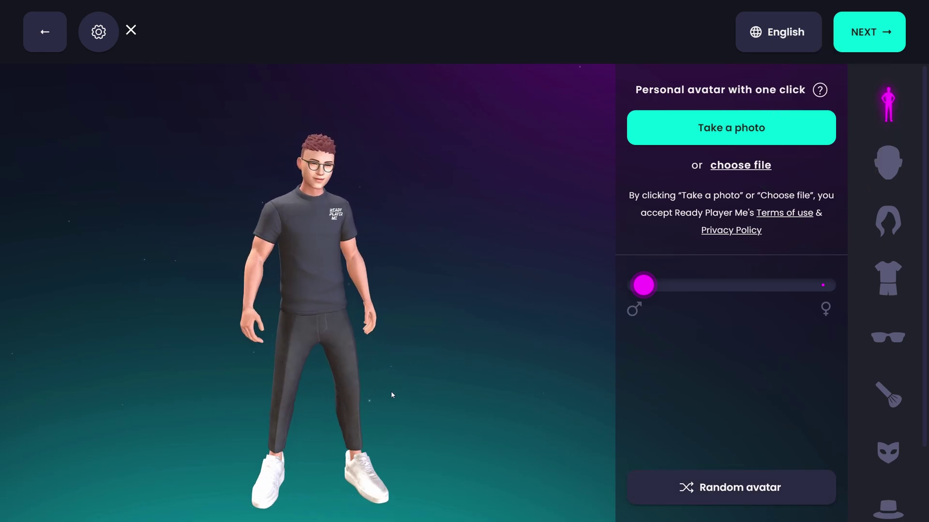
Give the avatar a short tousled hairstyle in black
{"action": "left_click", "coordinate": [877, 159]}
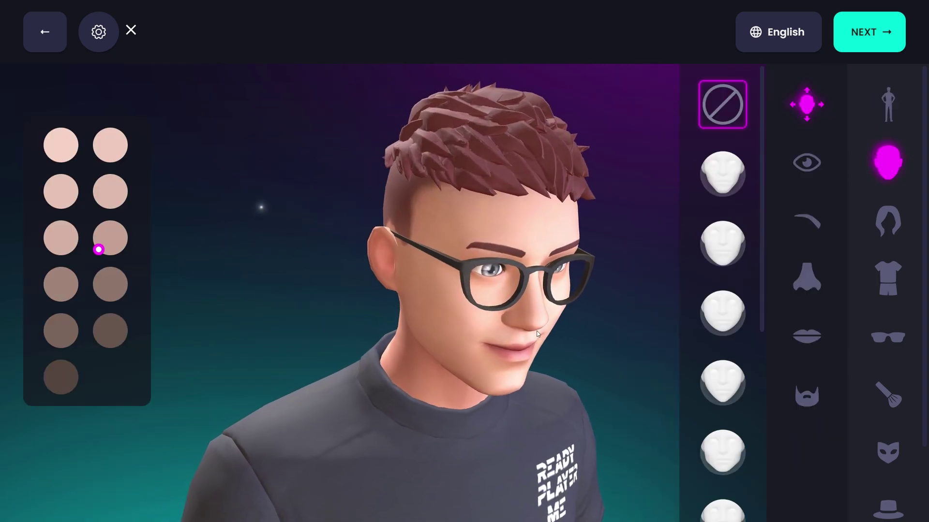
{"action": "left_click", "coordinate": [888, 222]}
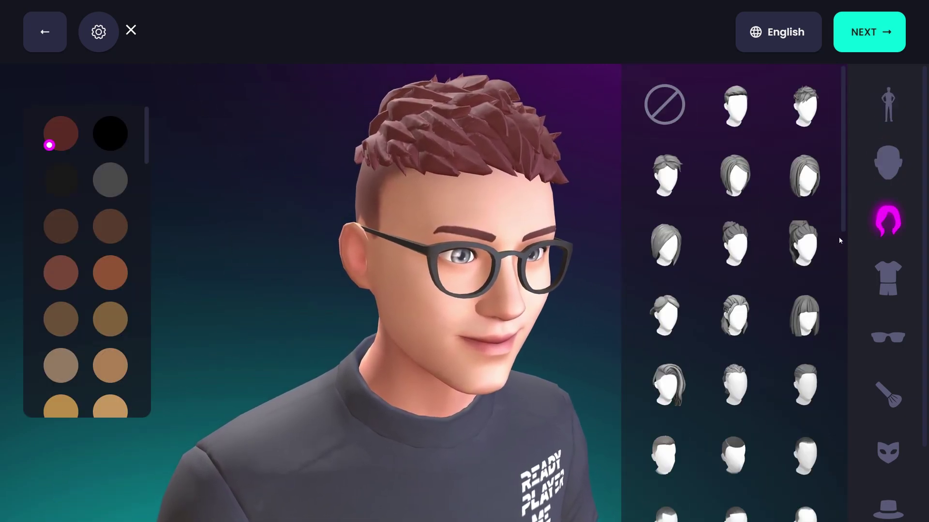
{"action": "left_click", "coordinate": [664, 174]}
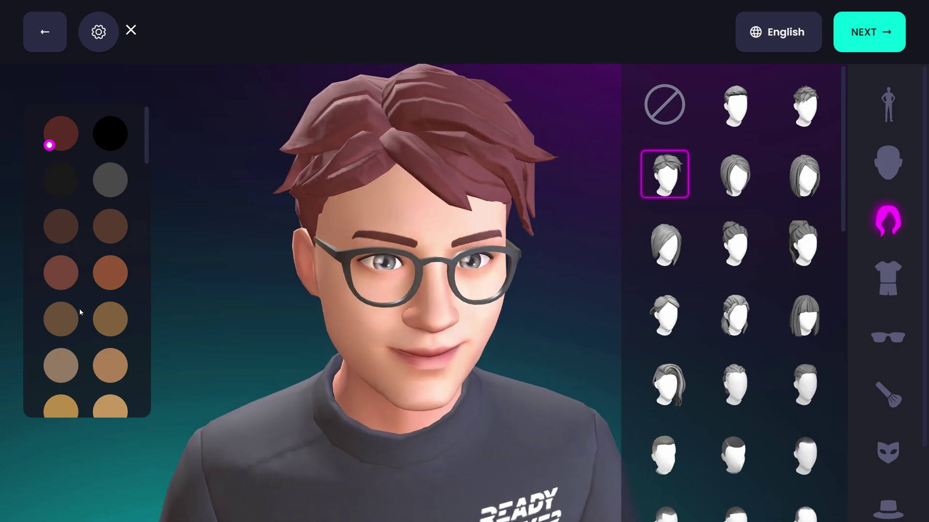
{"action": "left_click", "coordinate": [103, 142]}
{"action": "left_click", "coordinate": [63, 186]}
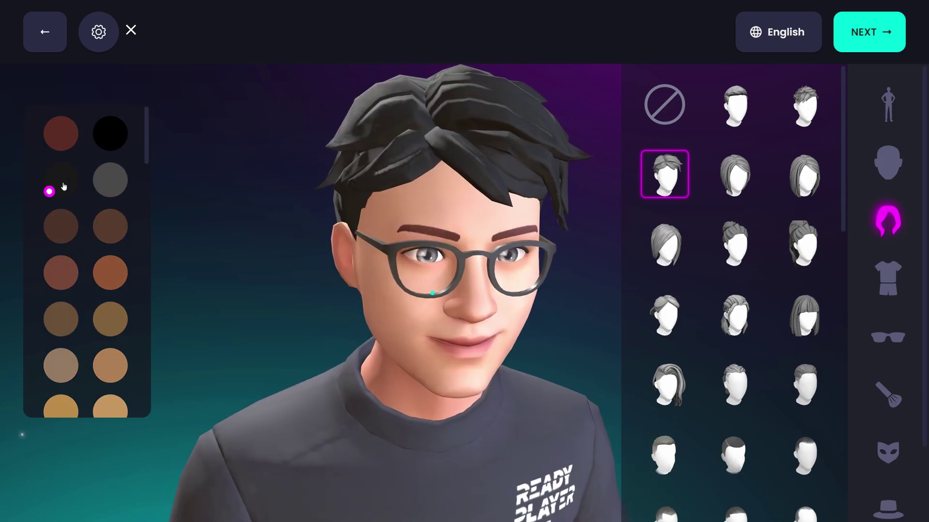
Try several outfits before keeping the black t-shirt, then add dark sunglasses
{"action": "left_click", "coordinate": [888, 279]}
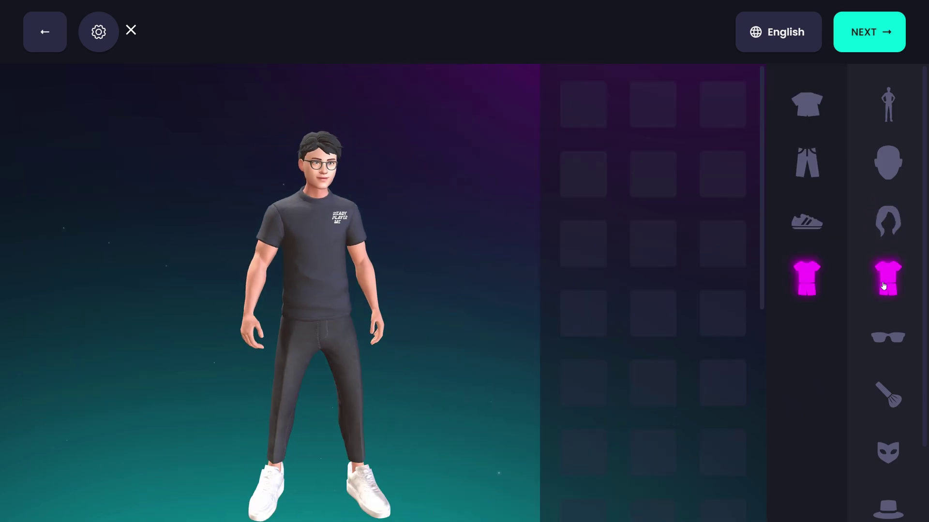
{"action": "left_click", "coordinate": [586, 174]}
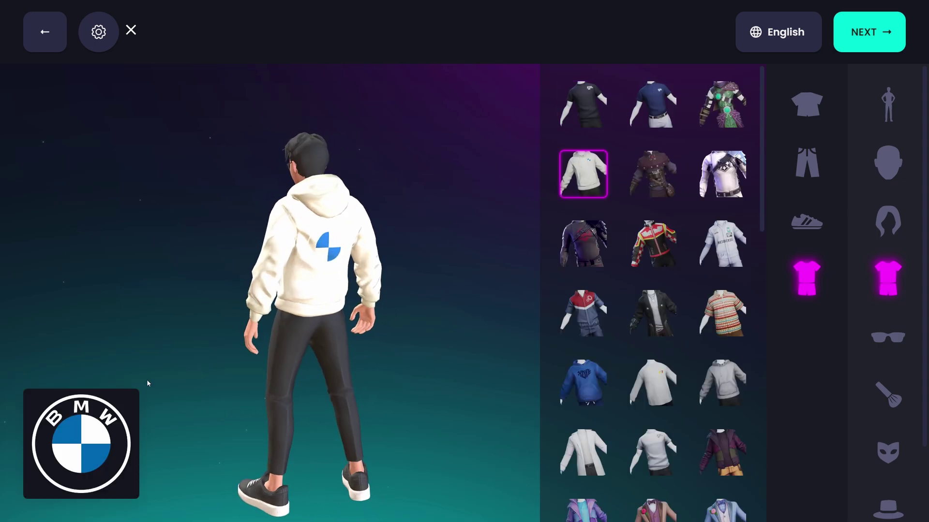
{"action": "left_click", "coordinate": [724, 378]}
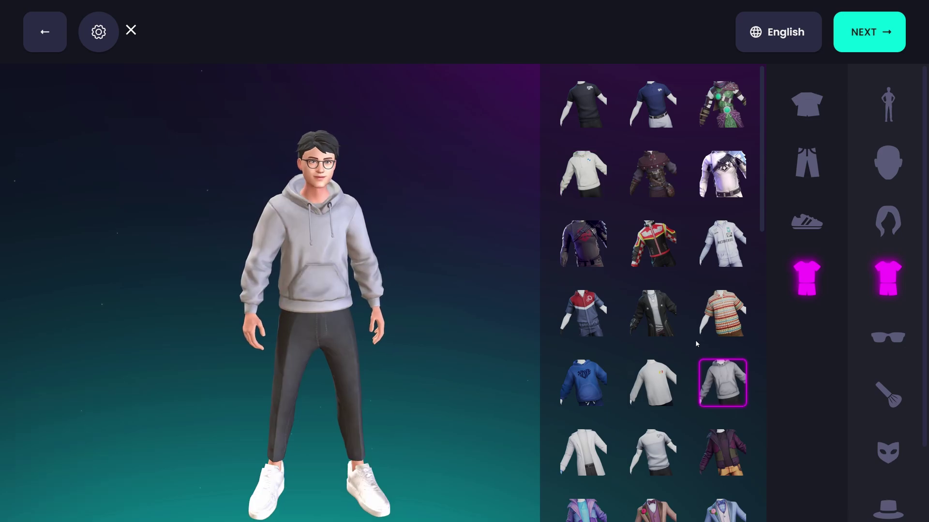
{"action": "left_click", "coordinate": [655, 316]}
{"action": "left_click", "coordinate": [722, 316]}
{"action": "left_click", "coordinate": [721, 261]}
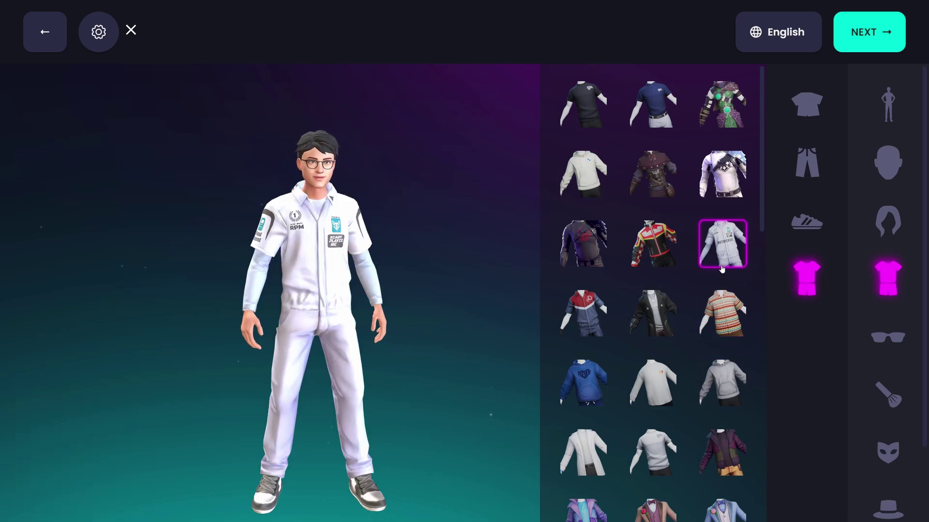
{"action": "left_click", "coordinate": [588, 119]}
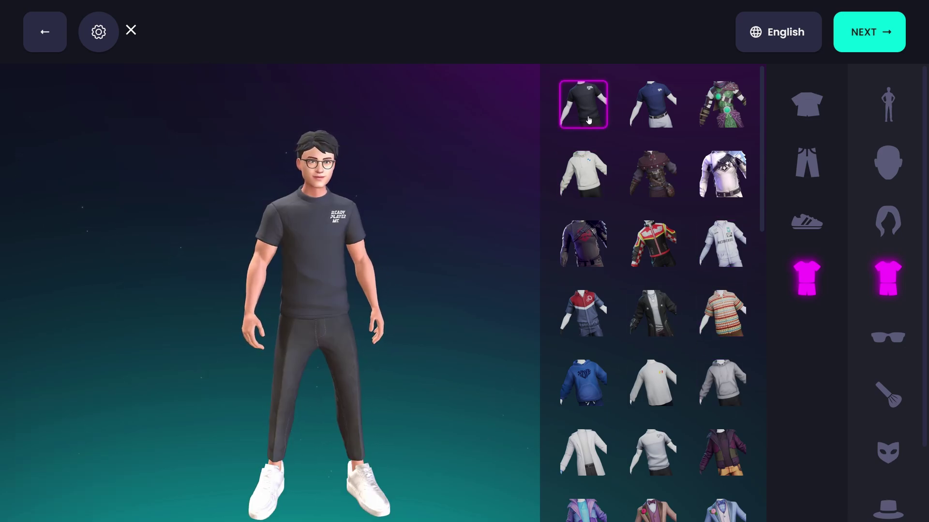
{"action": "left_click", "coordinate": [866, 339]}
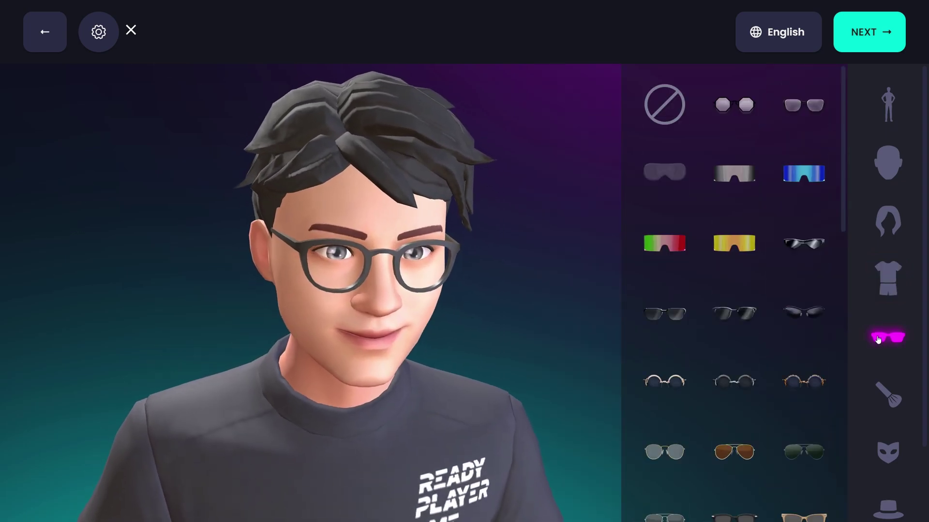
{"action": "left_click", "coordinate": [660, 317]}
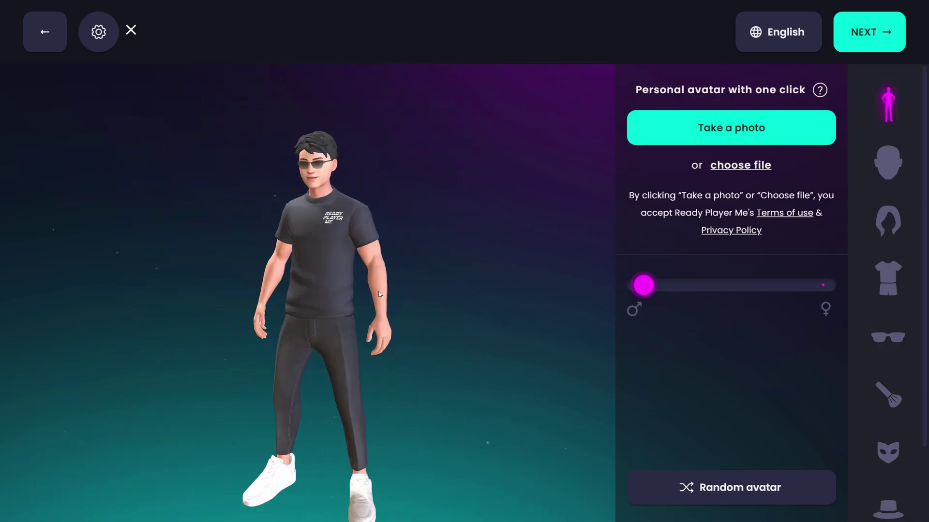
Rotate the finished avatar to check its side view
{"action": "mouse_move", "coordinate": [372, 294]}
{"action": "left_mouse_down"}
{"action": "mouse_move", "coordinate": [541, 285]}
{"action": "mouse_move", "coordinate": [421, 307]}
{"action": "left_mouse_up"}
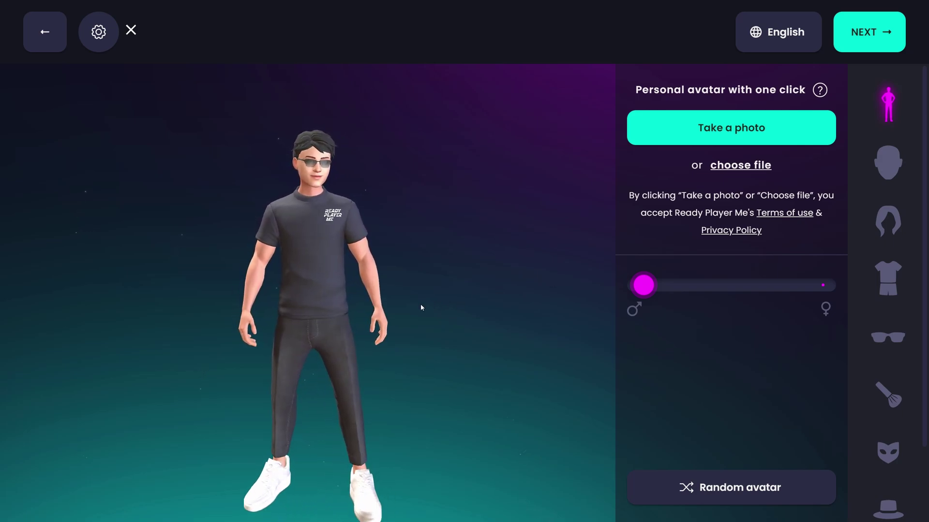